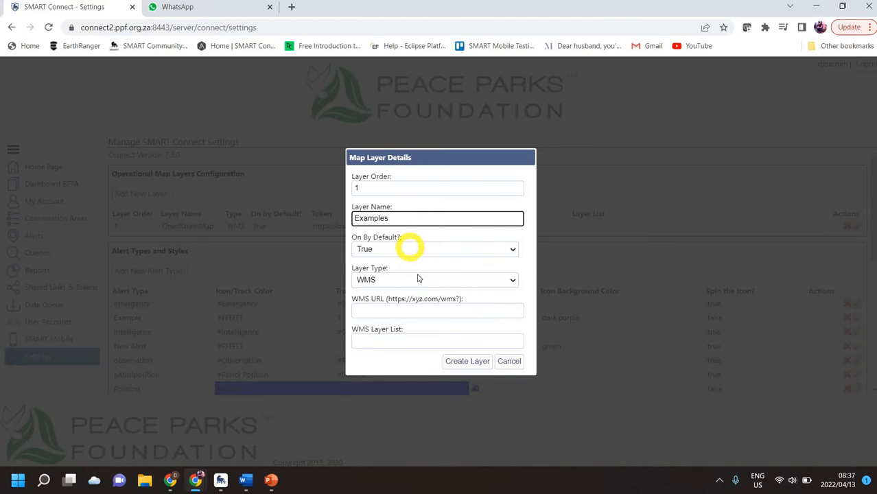
Keep WMS as the type, paste the terrestris OSM address without its leading space, and create the layer.
{"action": "left_click", "coordinate": [513, 282]}
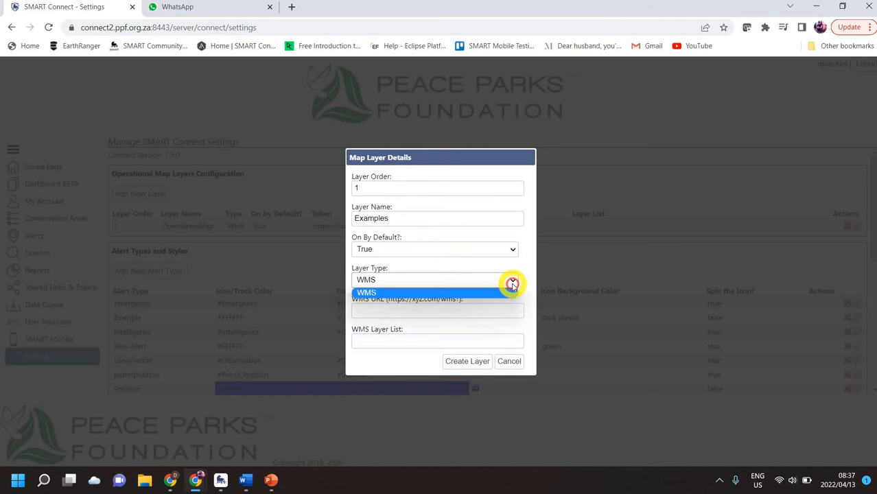
{"action": "left_click", "coordinate": [512, 281]}
{"action": "left_click", "coordinate": [468, 312]}
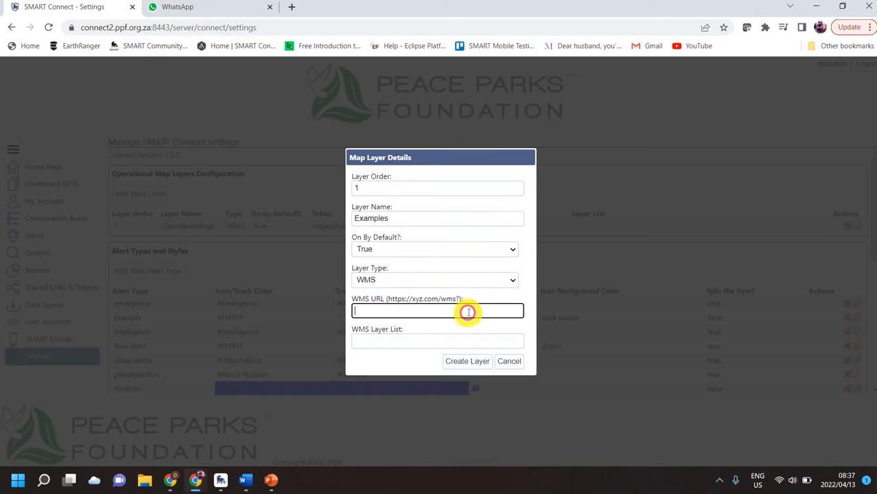
{"action": "type", "text": "https://ows.terrestris.de/osm/service?"}
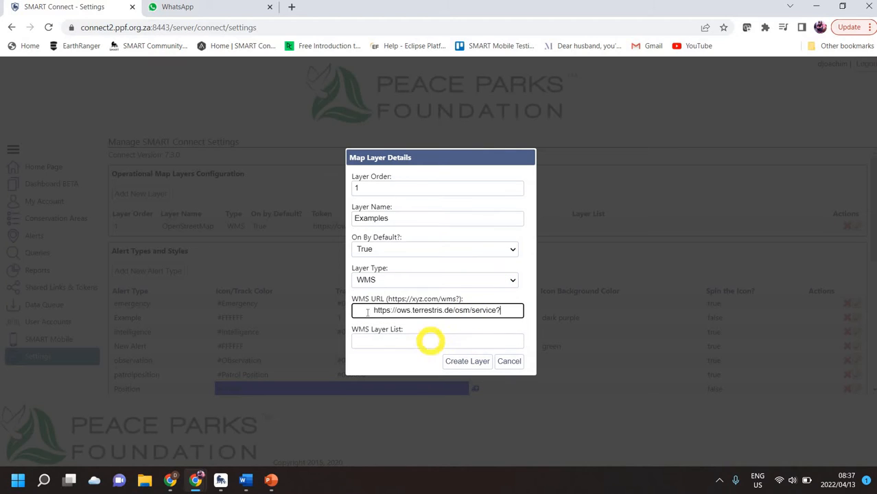
{"action": "left_click_drag", "start_coordinate": [363, 312], "coordinate": [324, 317]}
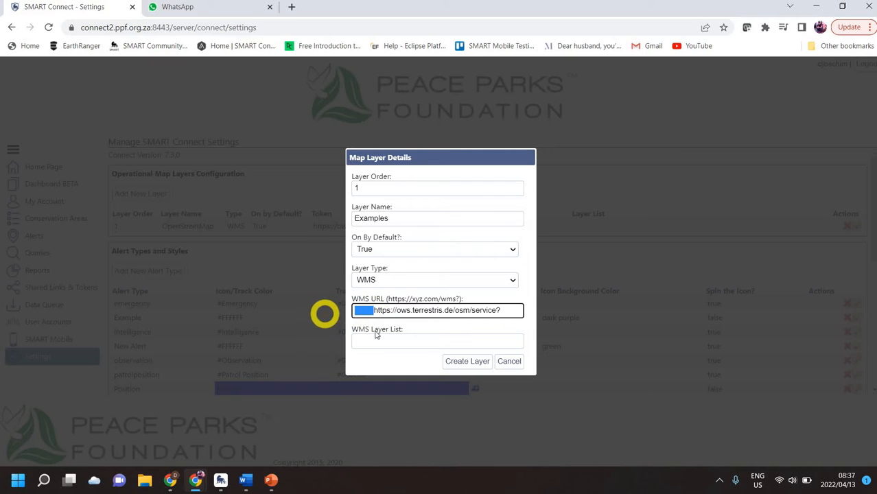
{"action": "key", "text": "BackSpace"}
{"action": "left_click", "coordinate": [468, 361]}
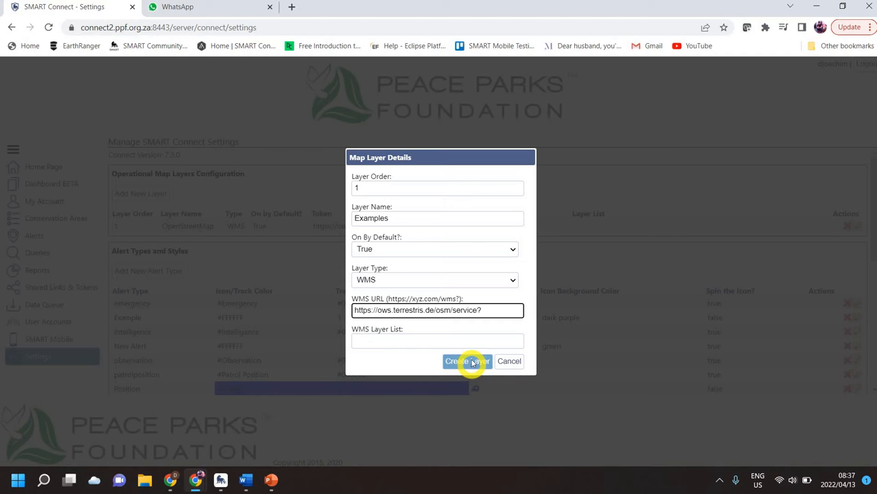
{"action": "left_click", "coordinate": [471, 361]}
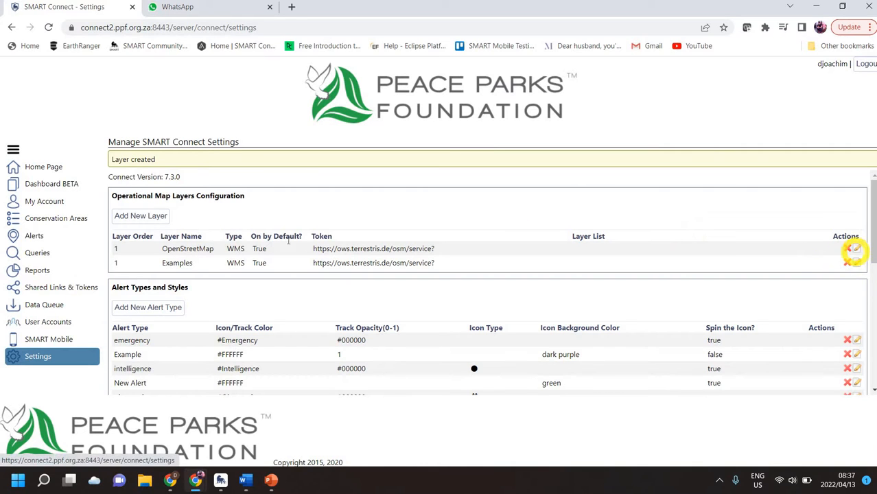
{"action": "left_click", "coordinate": [50, 240]}
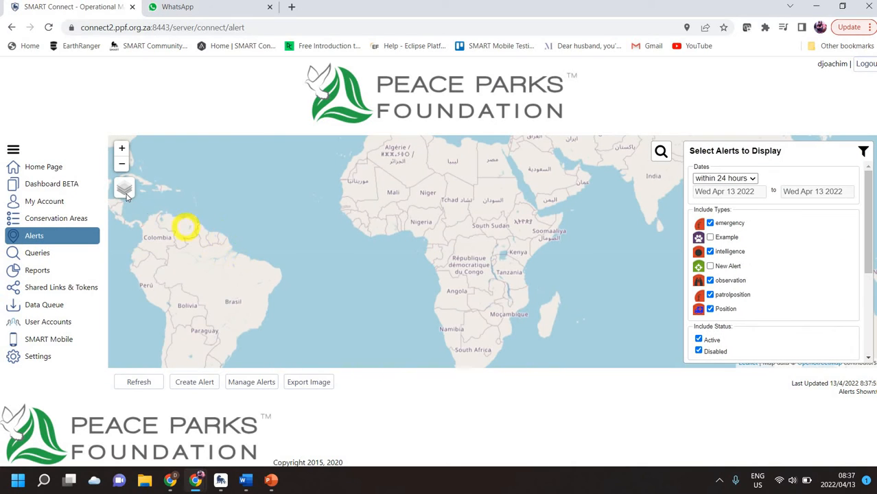
{"action": "left_click", "coordinate": [126, 194]}
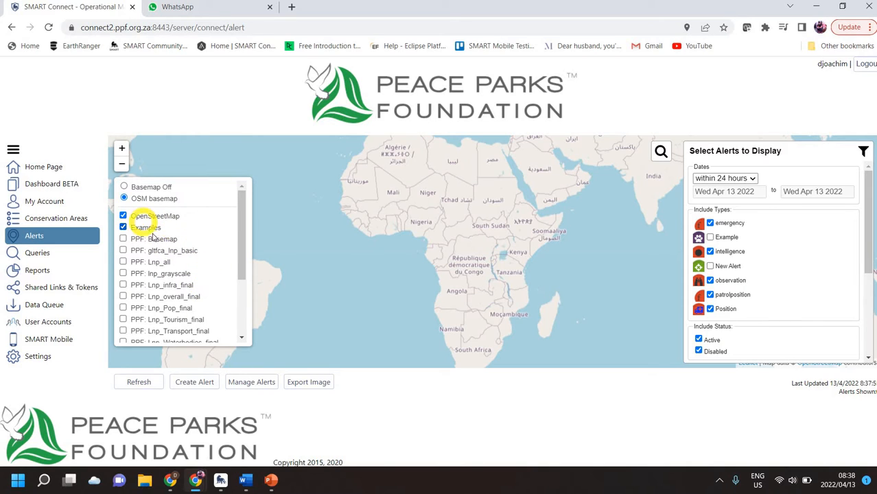
{"action": "left_click", "coordinate": [52, 358]}
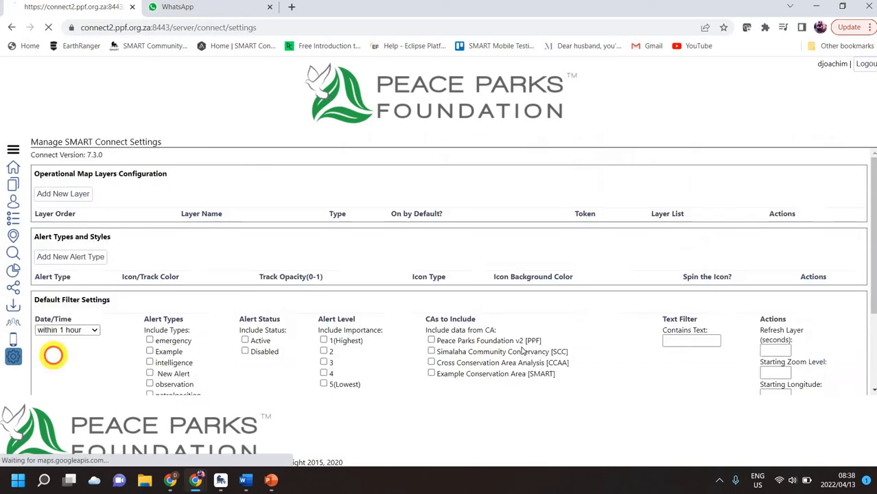
{"action": "scroll", "coordinate": [403, 267], "scroll_direction": "down", "scroll_amount": 2}
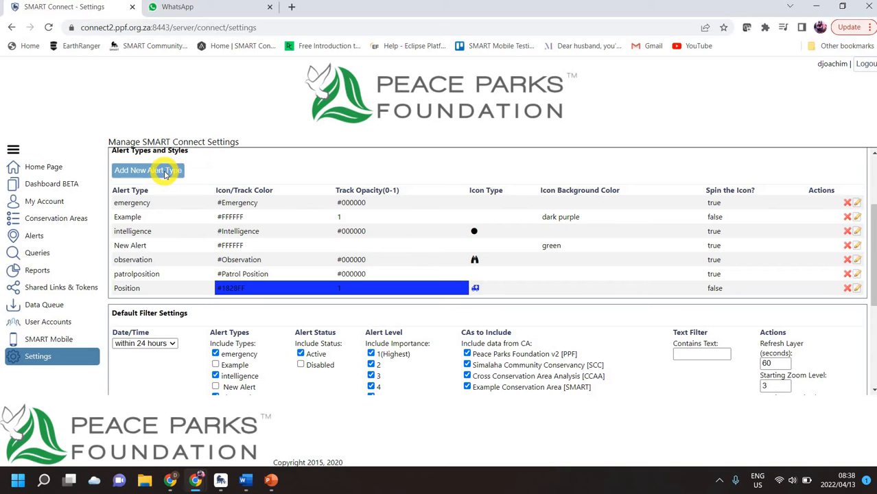
Start a new alert type named Carcass with a red FF0C0C track colour and opacity 1.
{"action": "left_click", "coordinate": [165, 171]}
{"action": "left_click", "coordinate": [349, 189]}
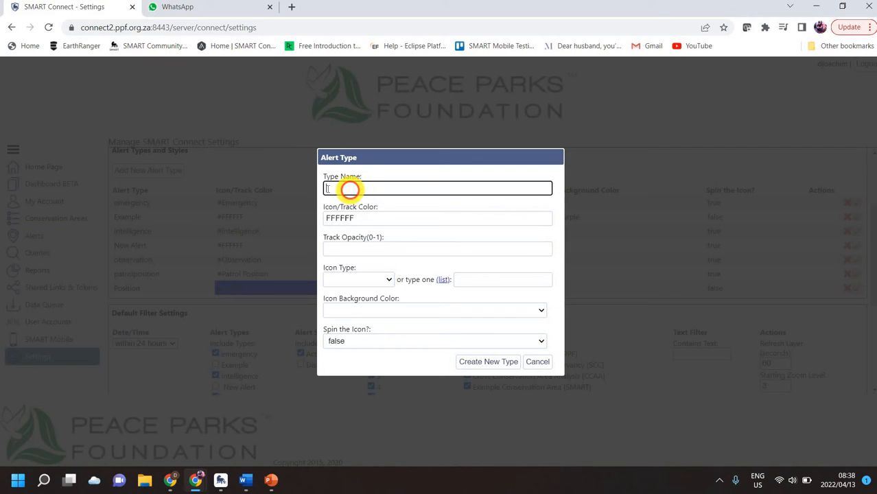
{"action": "type", "text": "Carcass"}
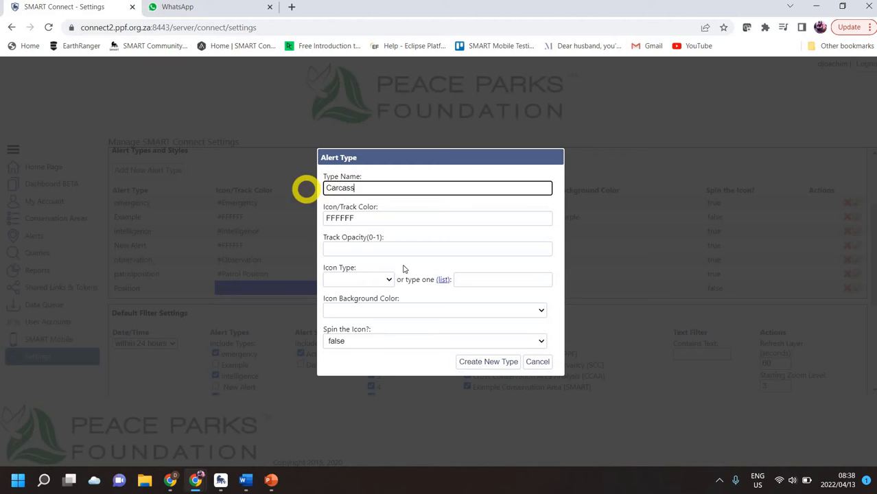
{"action": "left_click", "coordinate": [360, 220]}
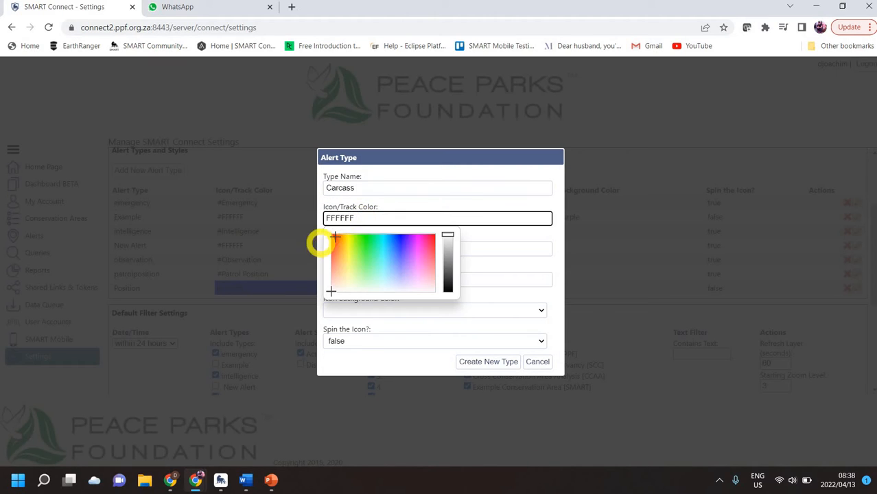
{"action": "left_click", "coordinate": [312, 237]}
{"action": "left_click", "coordinate": [523, 237]}
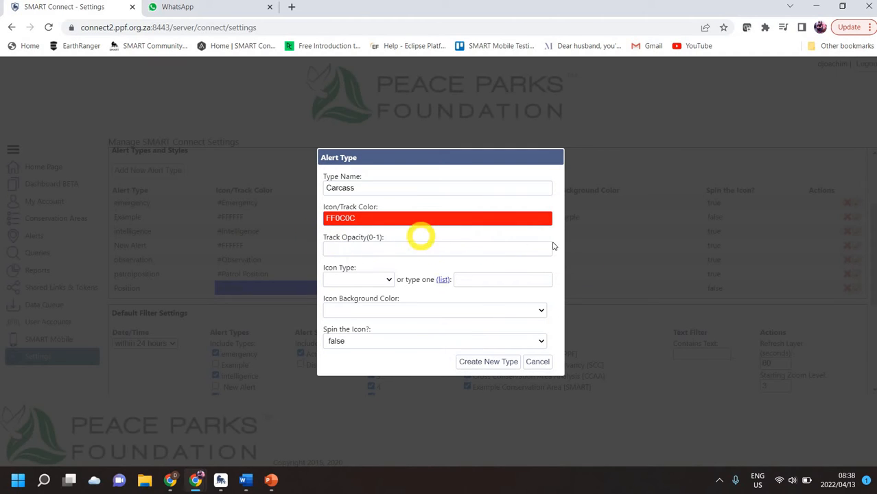
{"action": "left_click", "coordinate": [533, 254]}
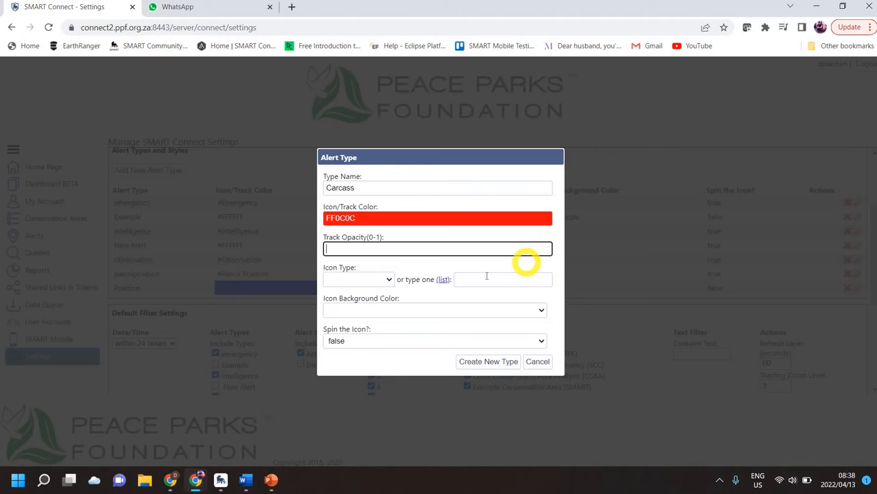
{"action": "type", "text": "1"}
Give it a paw icon on a gray background with spin false, and create the type.
{"action": "left_click", "coordinate": [386, 280]}
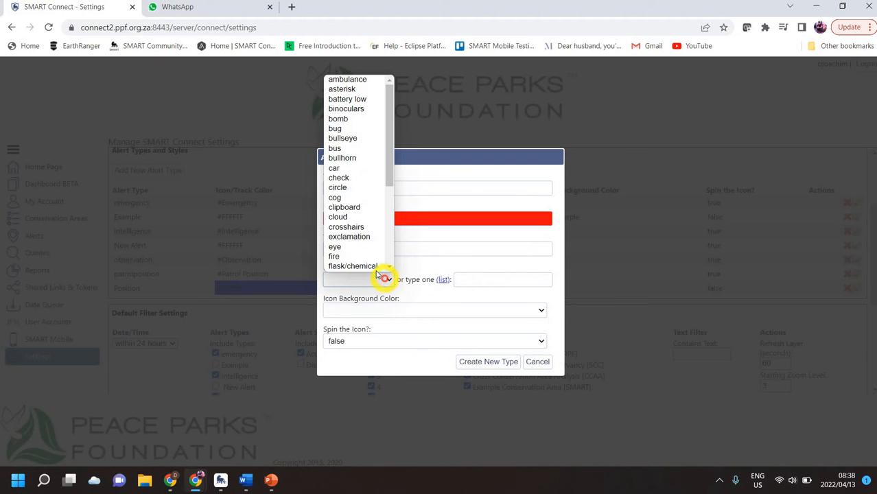
{"action": "scroll", "coordinate": [371, 269], "scroll_direction": "down", "scroll_amount": 3}
{"action": "scroll", "coordinate": [360, 269], "scroll_direction": "down", "scroll_amount": 2}
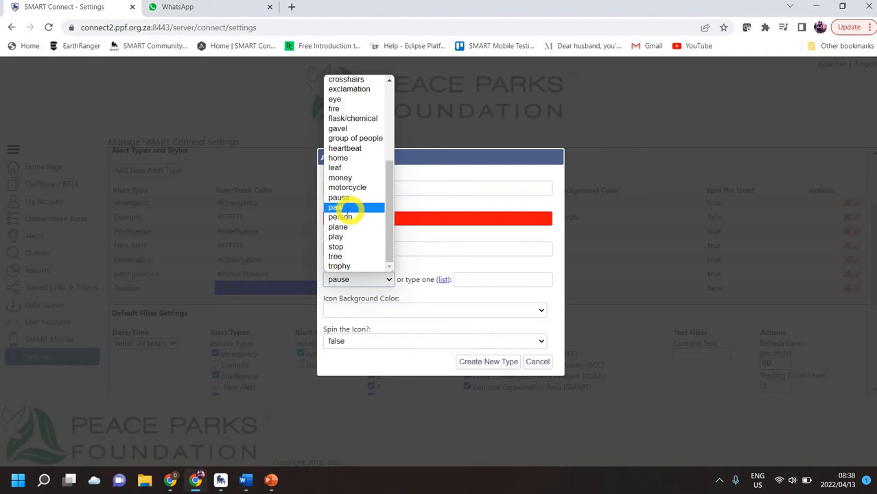
{"action": "left_click", "coordinate": [340, 208]}
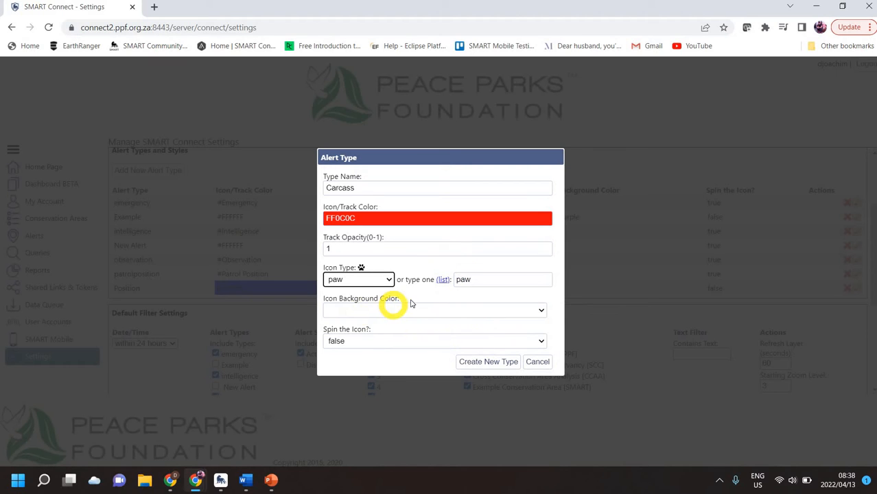
{"action": "left_click", "coordinate": [540, 309]}
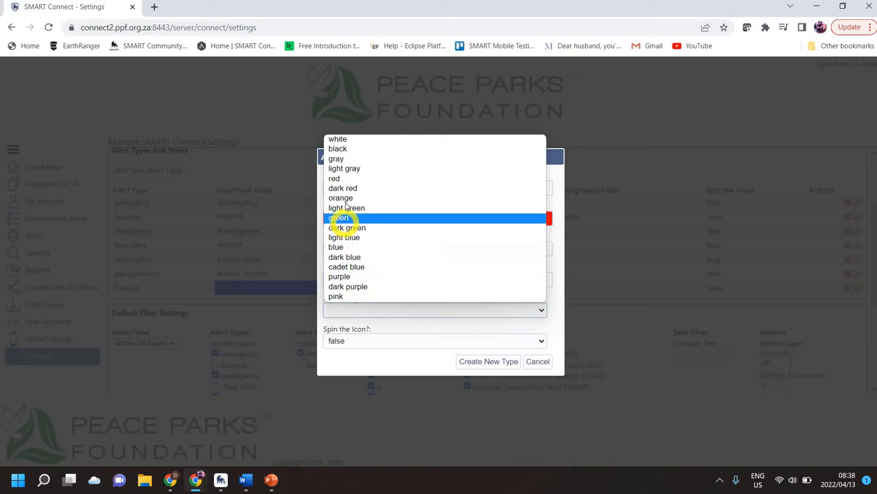
{"action": "left_click", "coordinate": [340, 158]}
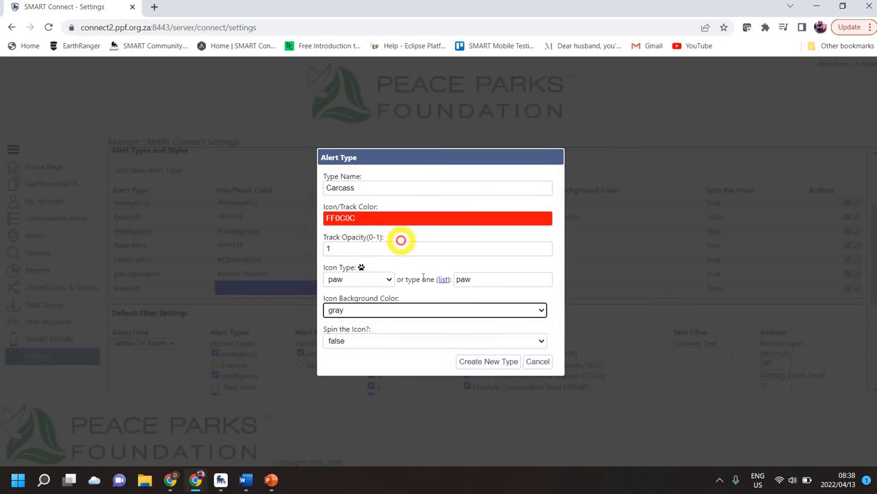
{"action": "left_click", "coordinate": [358, 339]}
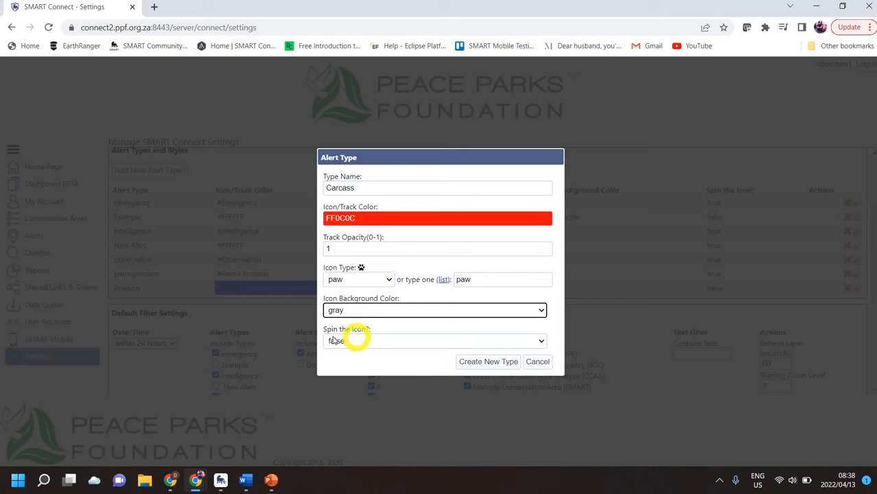
{"action": "left_click", "coordinate": [333, 336]}
{"action": "left_click", "coordinate": [482, 361]}
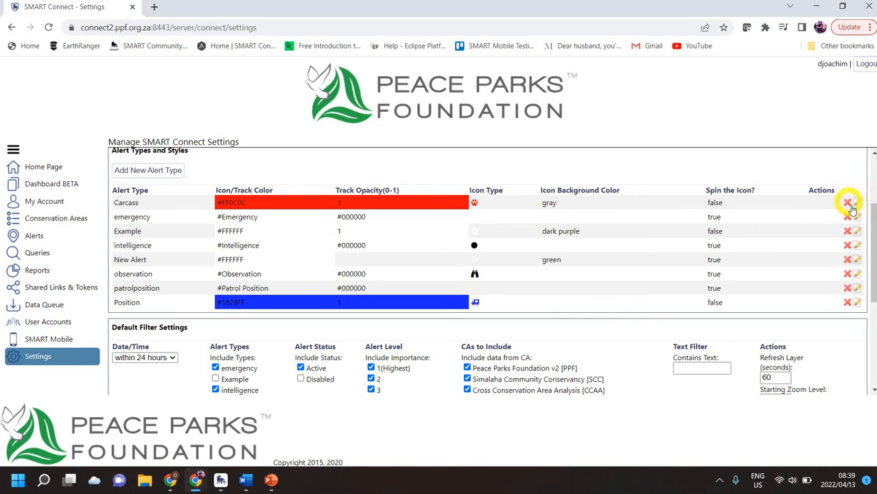
Create and submit a new Carcass alert from the alerts map.
{"action": "left_click", "coordinate": [35, 236]}
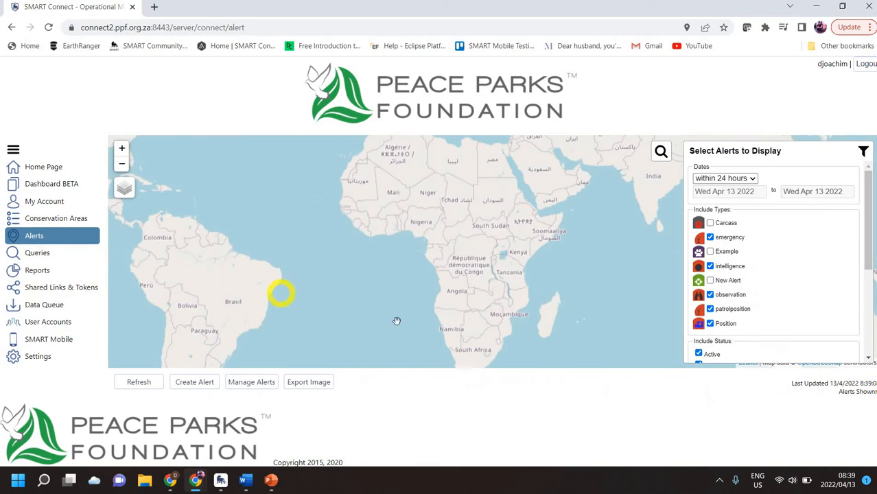
{"action": "left_click", "coordinate": [196, 382]}
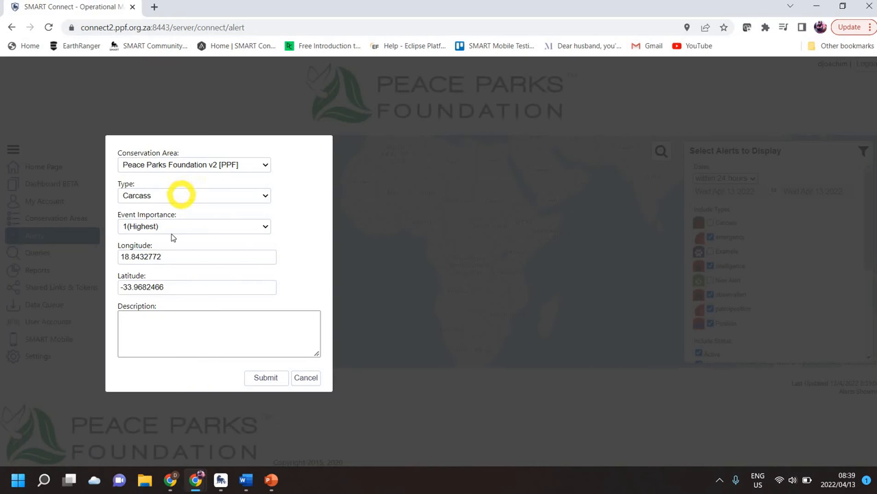
{"action": "left_click", "coordinate": [266, 378]}
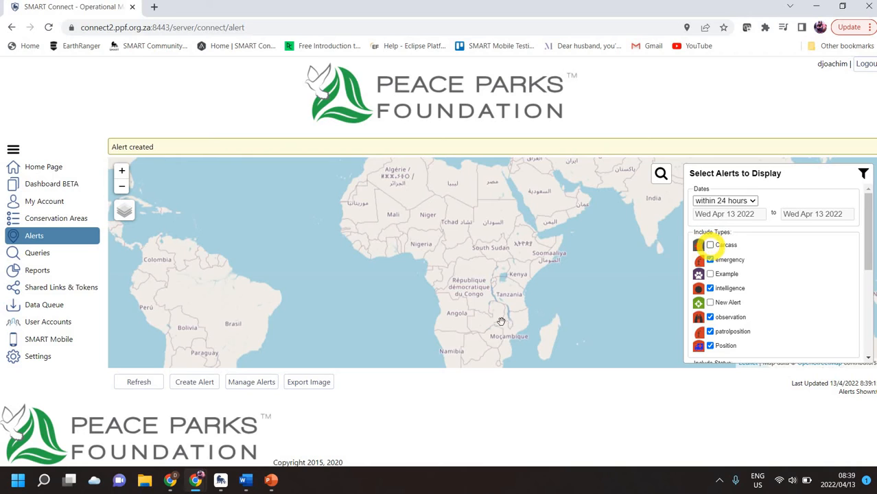
Show Carcass alerts in the map filter and zoom in on the marker near Cape Town.
{"action": "left_click", "coordinate": [710, 244]}
{"action": "scroll", "coordinate": [459, 362], "scroll_direction": "up", "scroll_amount": 2}
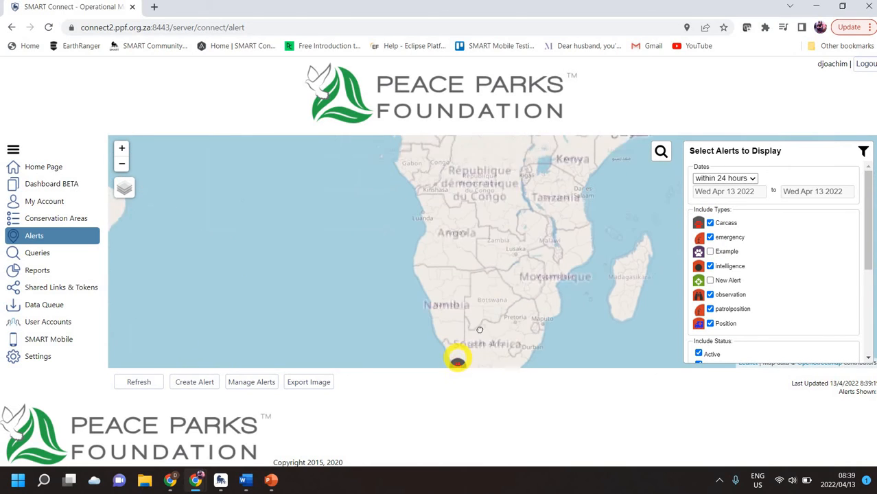
{"action": "scroll", "coordinate": [464, 255], "scroll_direction": "up", "scroll_amount": 3}
{"action": "scroll", "coordinate": [476, 275], "scroll_direction": "up", "scroll_amount": 1}
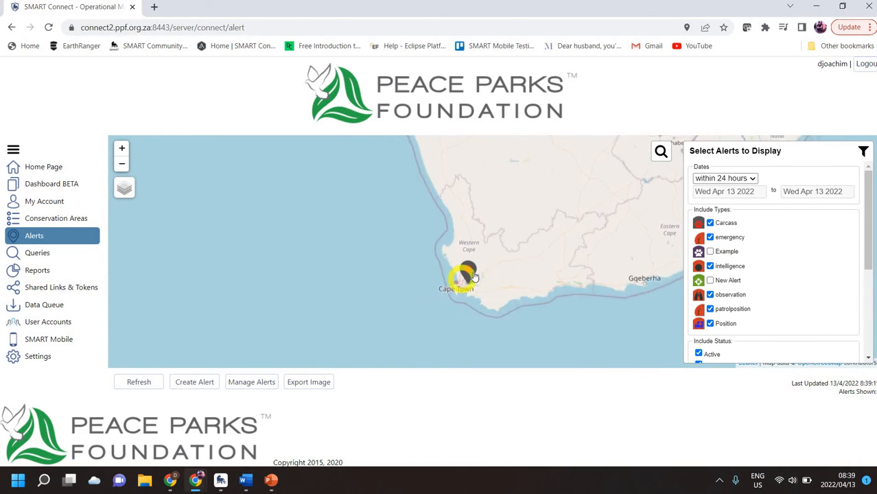
{"action": "left_click", "coordinate": [440, 281]}
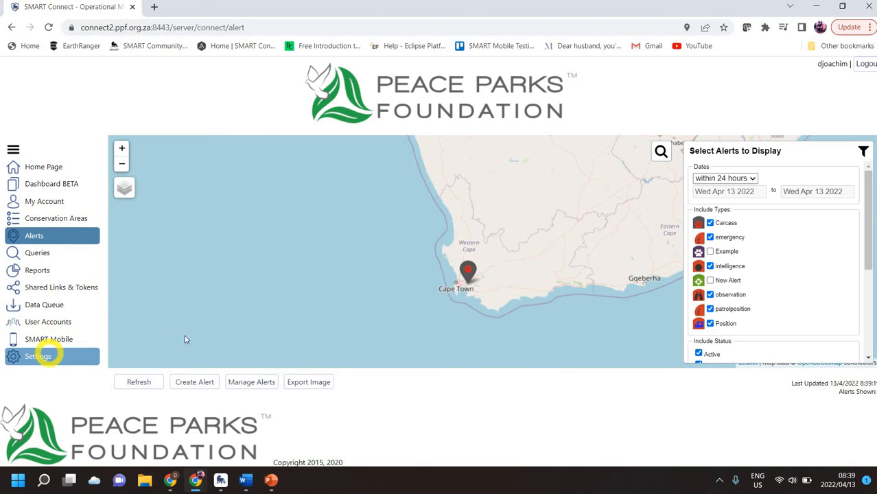
Go to Settings and scroll down to the Default Filter Settings section.
{"action": "left_click", "coordinate": [51, 356]}
{"action": "scroll", "coordinate": [163, 283], "scroll_direction": "down", "scroll_amount": 1}
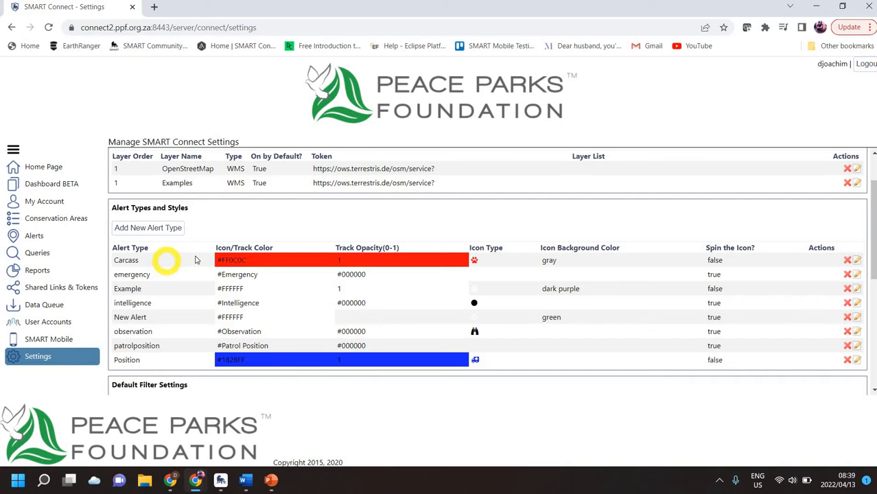
{"action": "scroll", "coordinate": [166, 264], "scroll_direction": "down", "scroll_amount": 1}
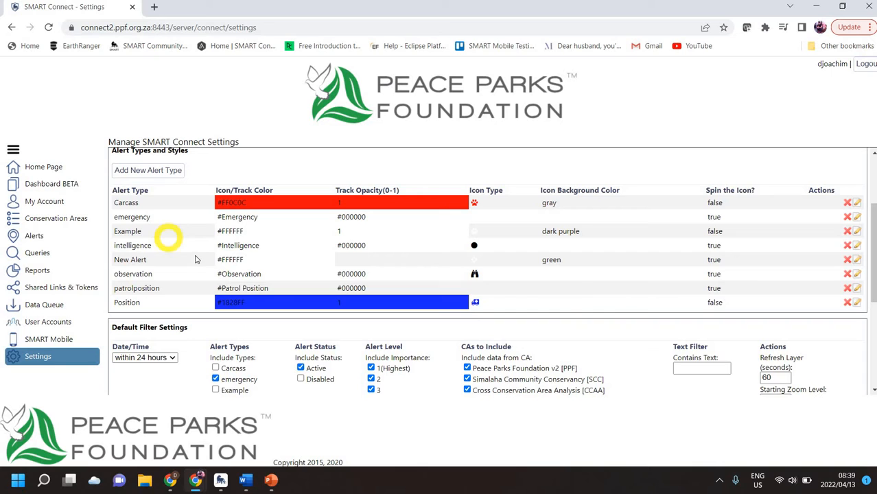
{"action": "scroll", "coordinate": [198, 257], "scroll_direction": "down", "scroll_amount": 1}
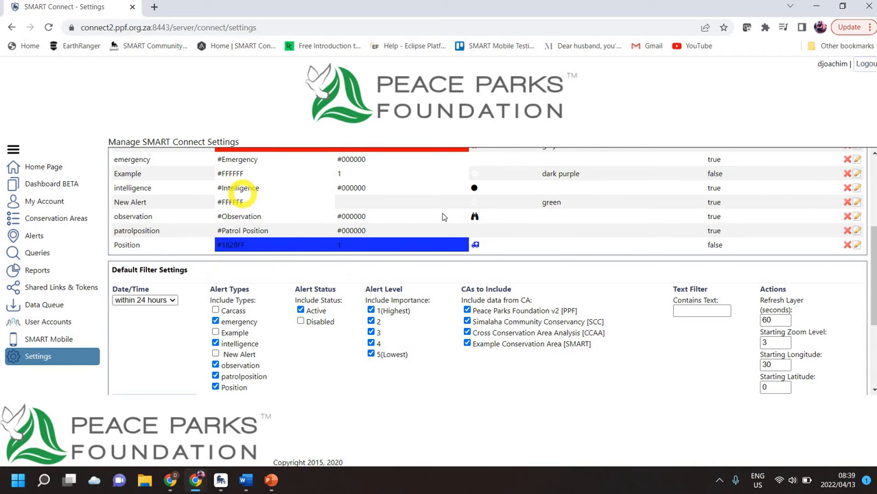
{"action": "scroll", "coordinate": [443, 216], "scroll_direction": "down", "scroll_amount": 1}
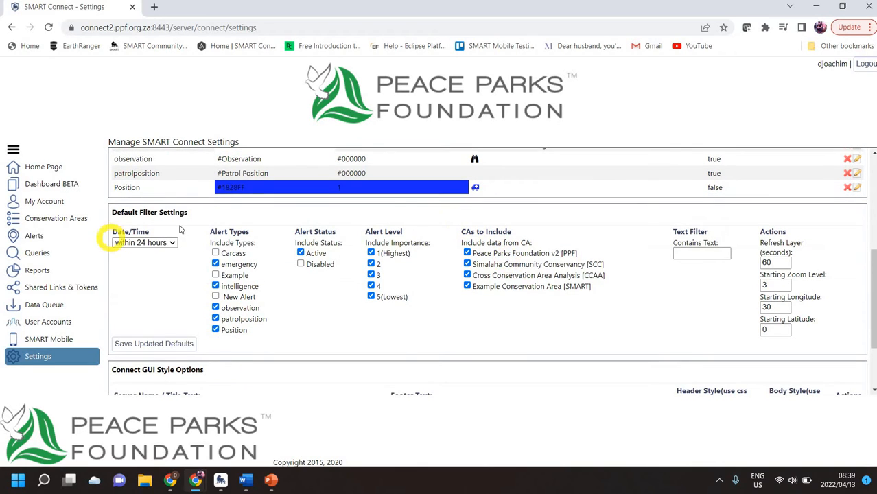
Tick Carcass under the default alert types, leaving the date range unchanged, then return to the alerts map.
{"action": "left_click", "coordinate": [167, 244]}
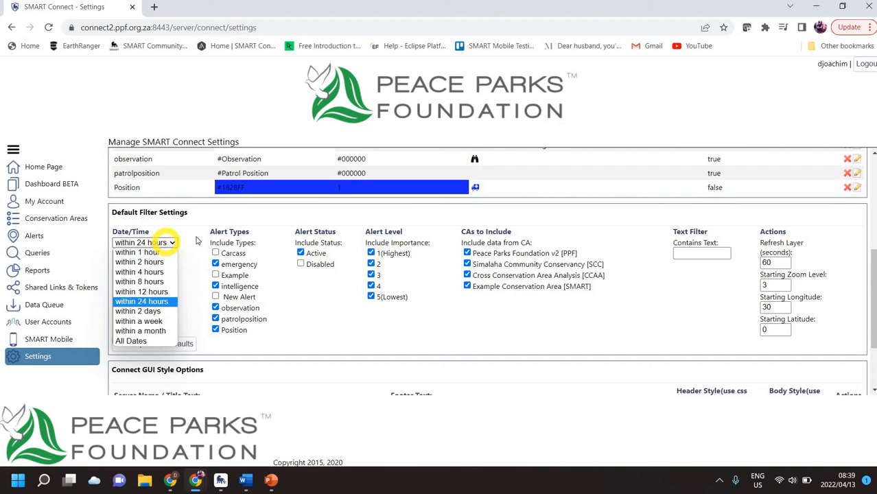
{"action": "left_click", "coordinate": [197, 240]}
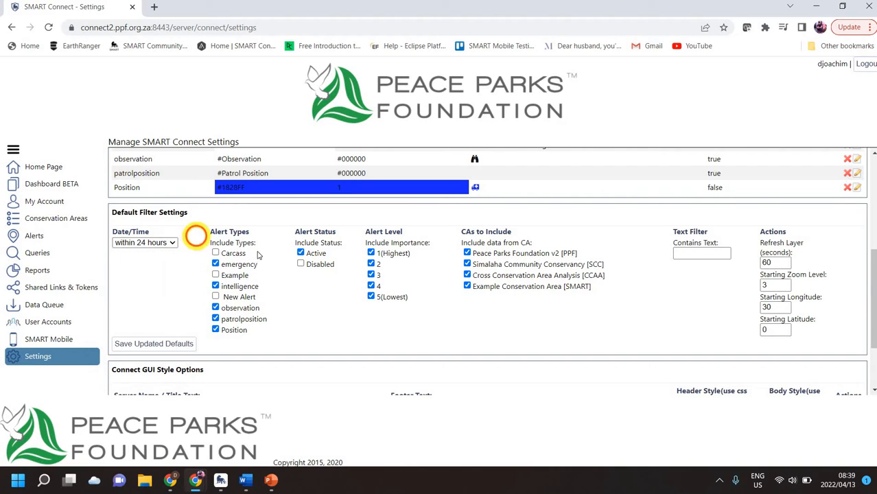
{"action": "left_click", "coordinate": [215, 253]}
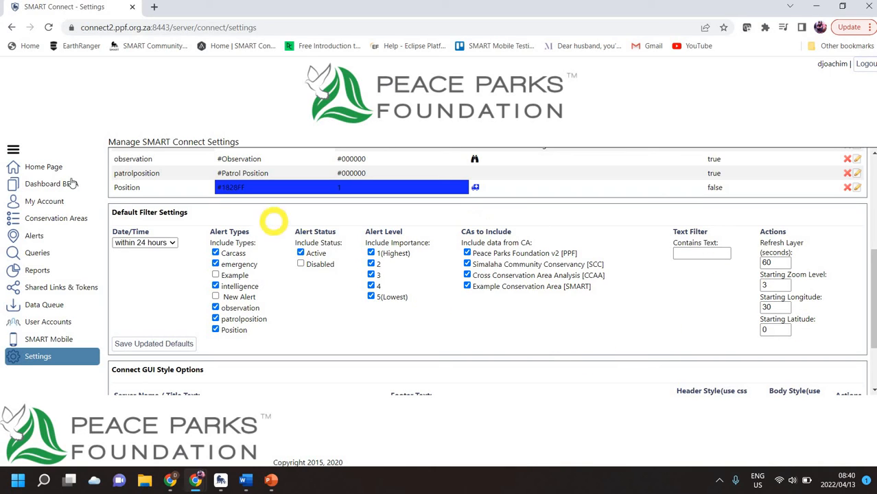
{"action": "left_click", "coordinate": [47, 235]}
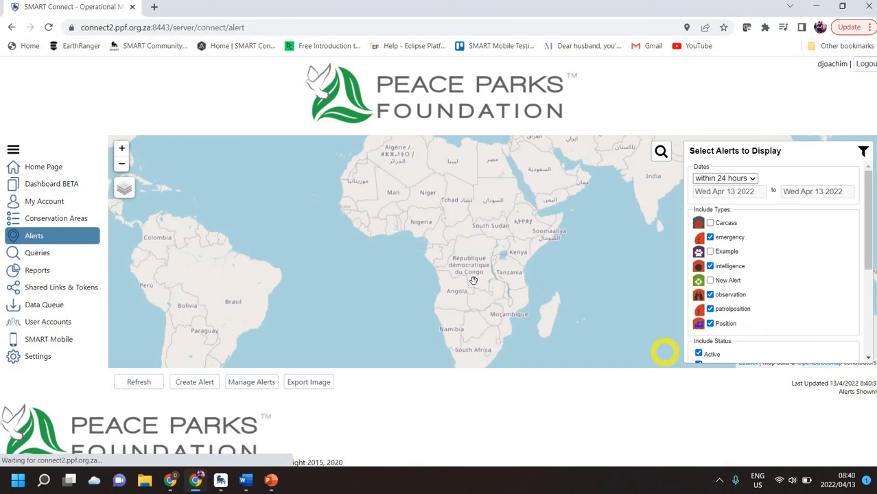
Zoom the map in slightly and return to the Settings page.
{"action": "scroll", "coordinate": [499, 337], "scroll_direction": "up", "scroll_amount": 4}
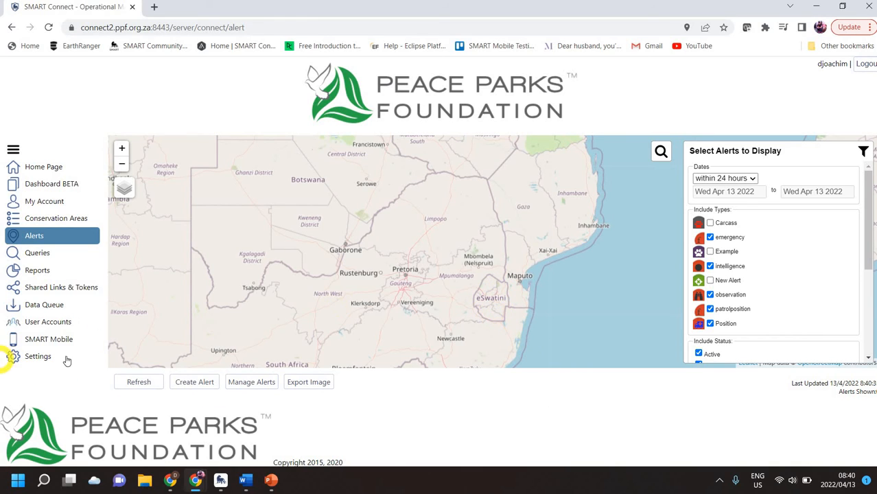
{"action": "left_click", "coordinate": [65, 356]}
Tick Carcass under the Default Filter alert types and save the updated defaults.
{"action": "scroll", "coordinate": [673, 346], "scroll_direction": "down", "scroll_amount": 10}
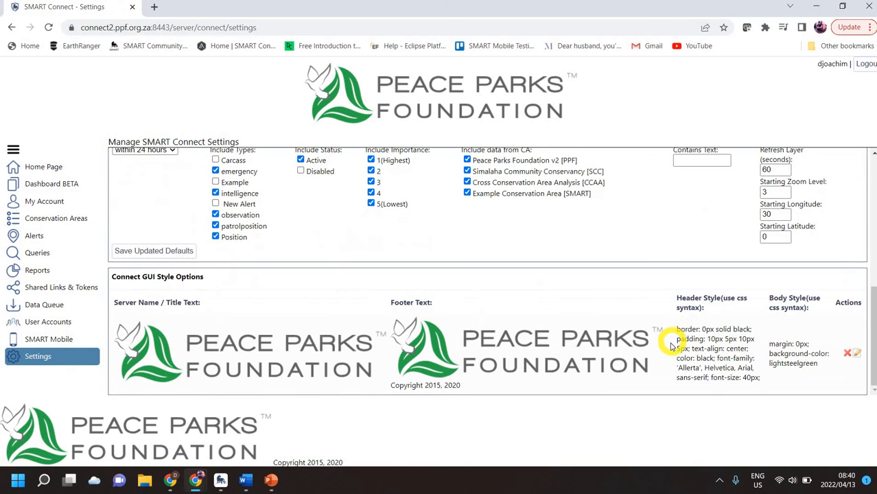
{"action": "scroll", "coordinate": [677, 350], "scroll_direction": "up", "scroll_amount": 1}
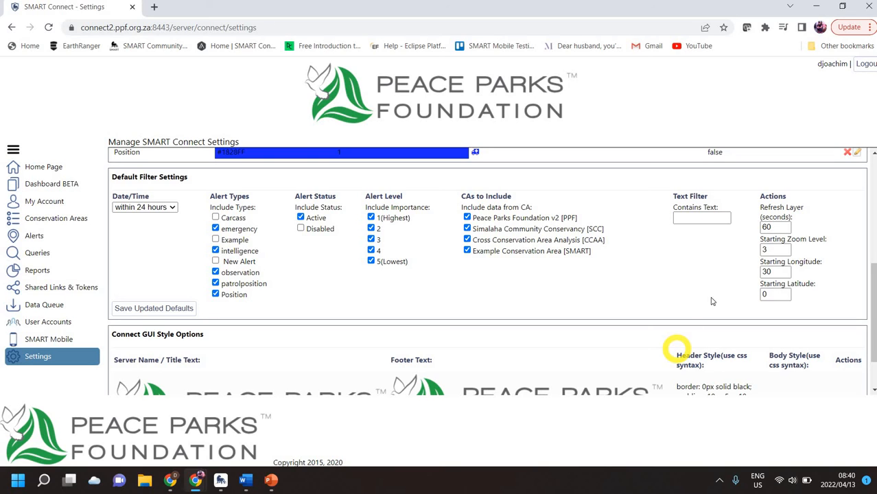
{"action": "left_click", "coordinate": [136, 311]}
{"action": "left_click", "coordinate": [216, 217]}
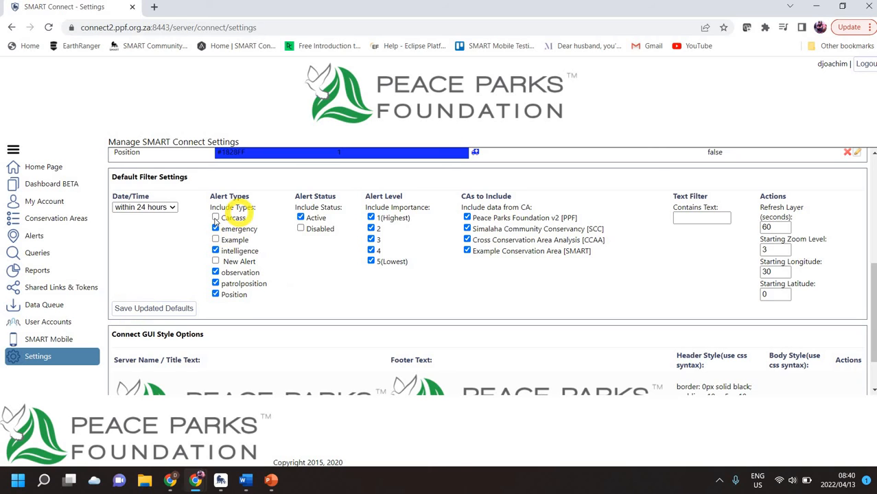
{"action": "left_click", "coordinate": [162, 310]}
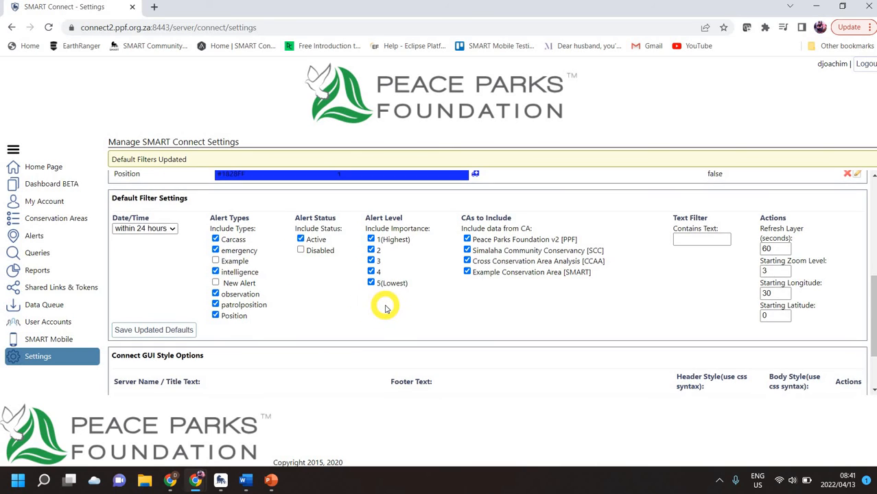
{"action": "scroll", "coordinate": [382, 304], "scroll_direction": "down", "scroll_amount": 2}
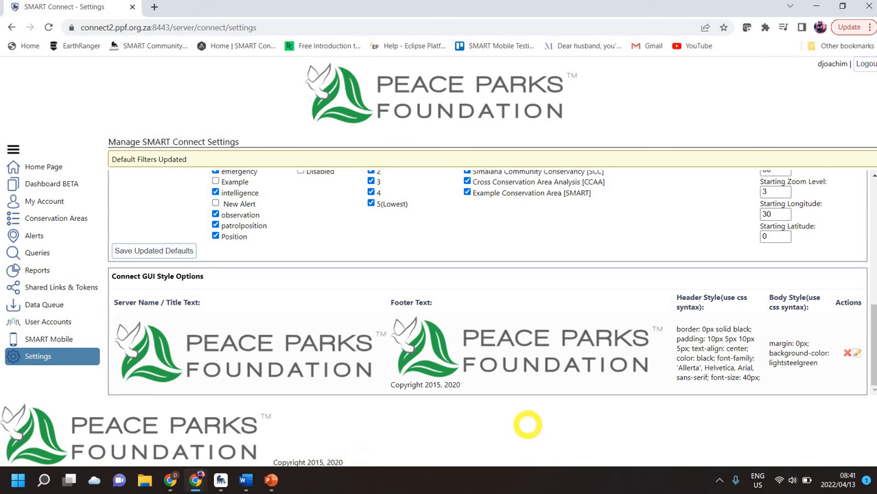
Edit the GUI style entry and delete the final 0 of the footer's 2020 copyright year.
{"action": "left_click", "coordinate": [856, 353]}
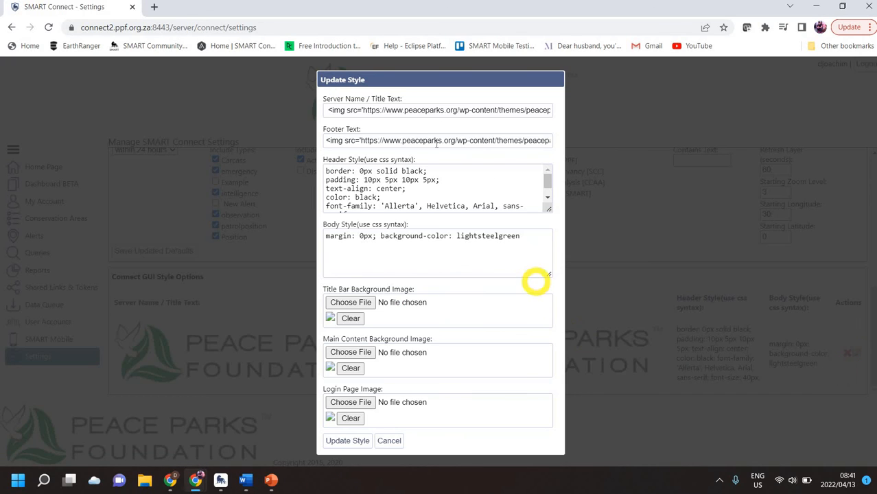
{"action": "left_click_drag", "start_coordinate": [357, 110], "coordinate": [591, 111]}
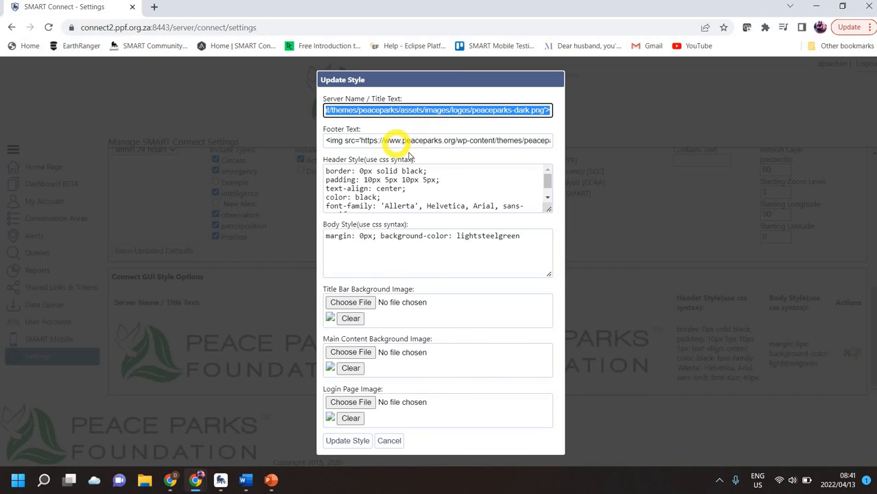
{"action": "left_click_drag", "start_coordinate": [402, 140], "coordinate": [437, 141]}
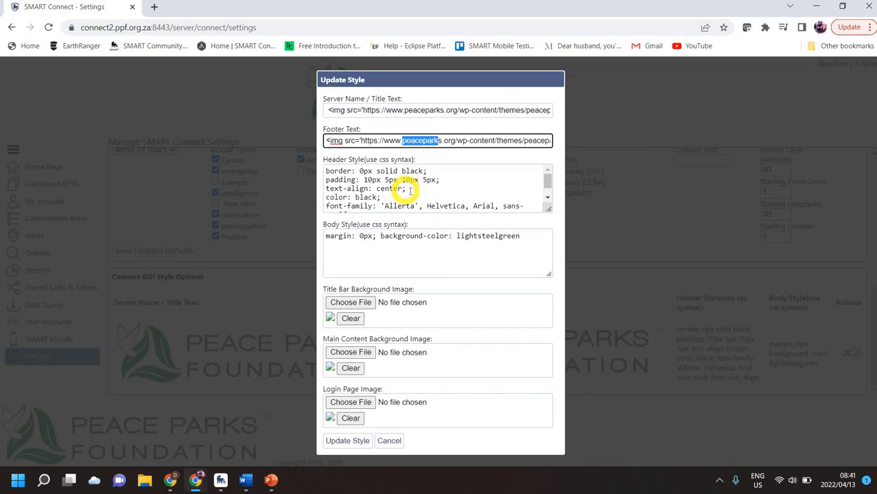
{"action": "scroll", "coordinate": [432, 196], "scroll_direction": "down", "scroll_amount": 1}
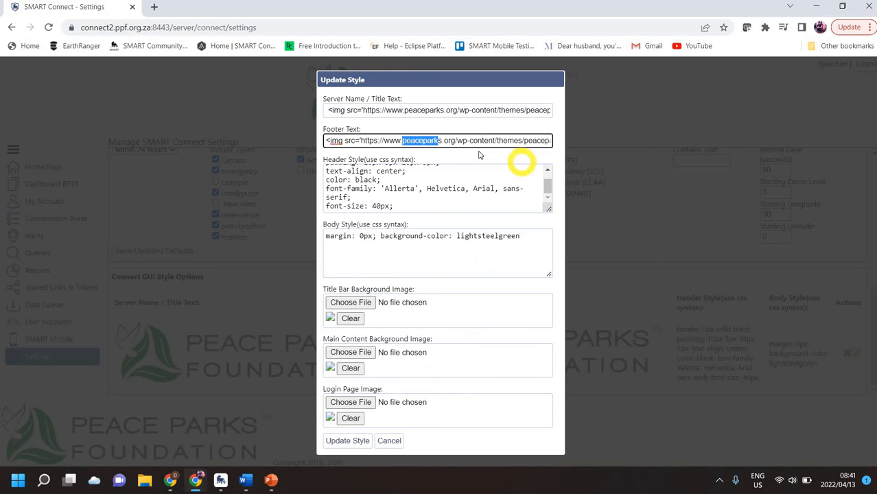
{"action": "left_click_drag", "start_coordinate": [473, 141], "coordinate": [544, 143]}
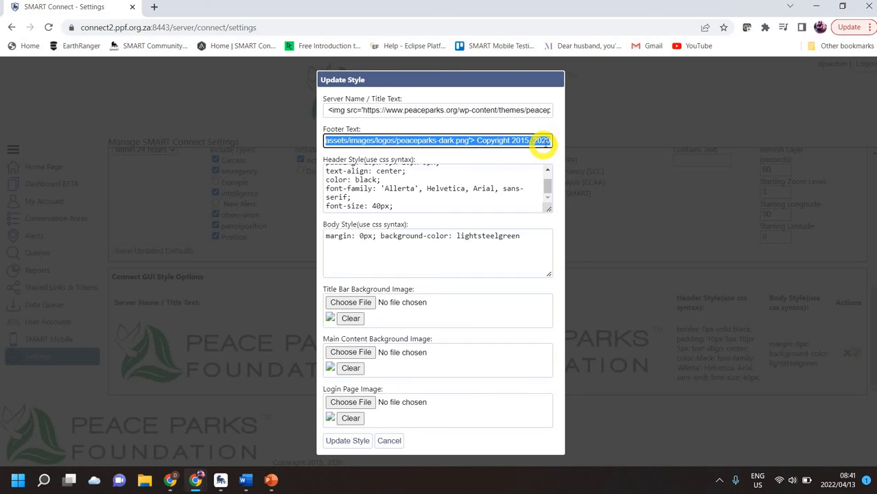
{"action": "left_click", "coordinate": [578, 241]}
{"action": "key", "text": "BackSpace"}
Complete the year as 2022, update the style, and reload to see the new footer.
{"action": "type", "text": "2"}
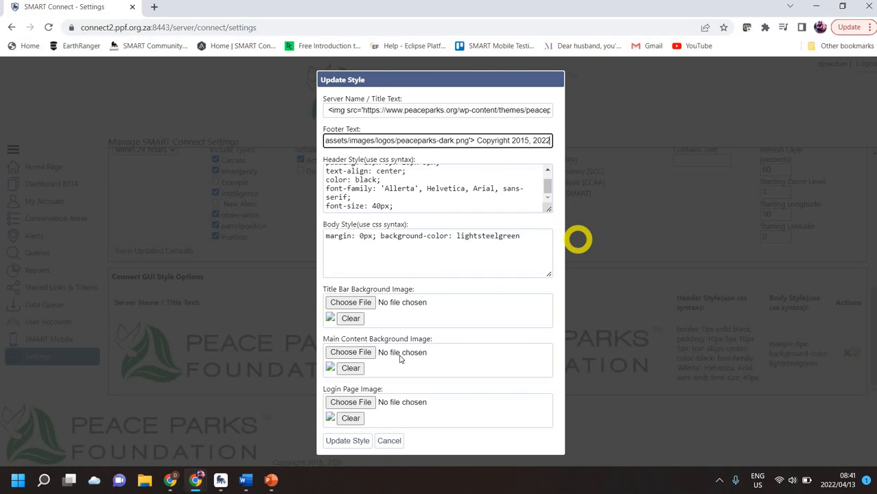
{"action": "left_click", "coordinate": [356, 443]}
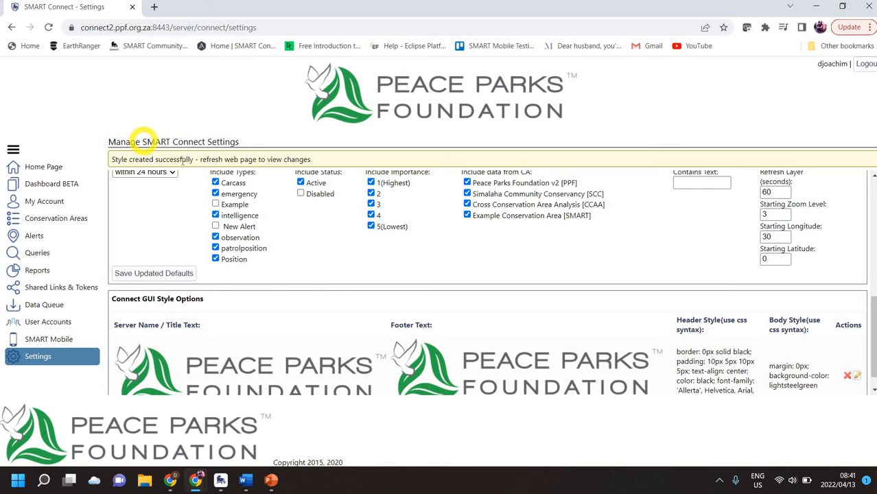
{"action": "left_click", "coordinate": [49, 29]}
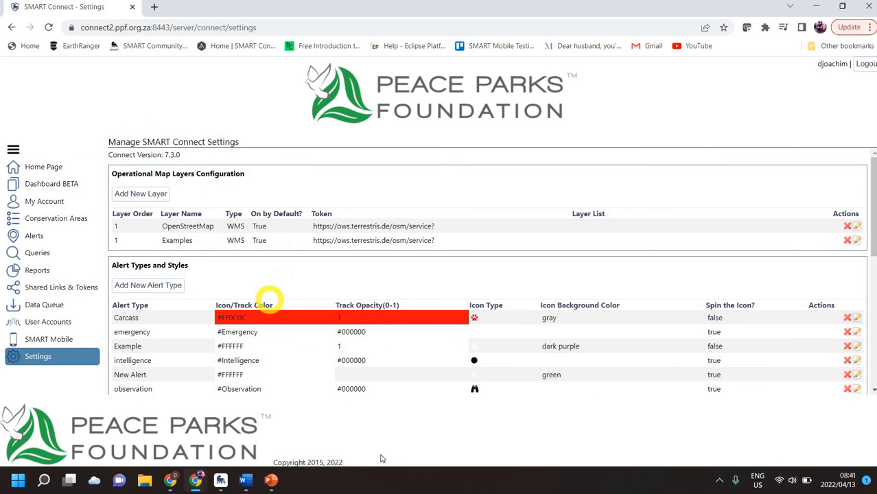